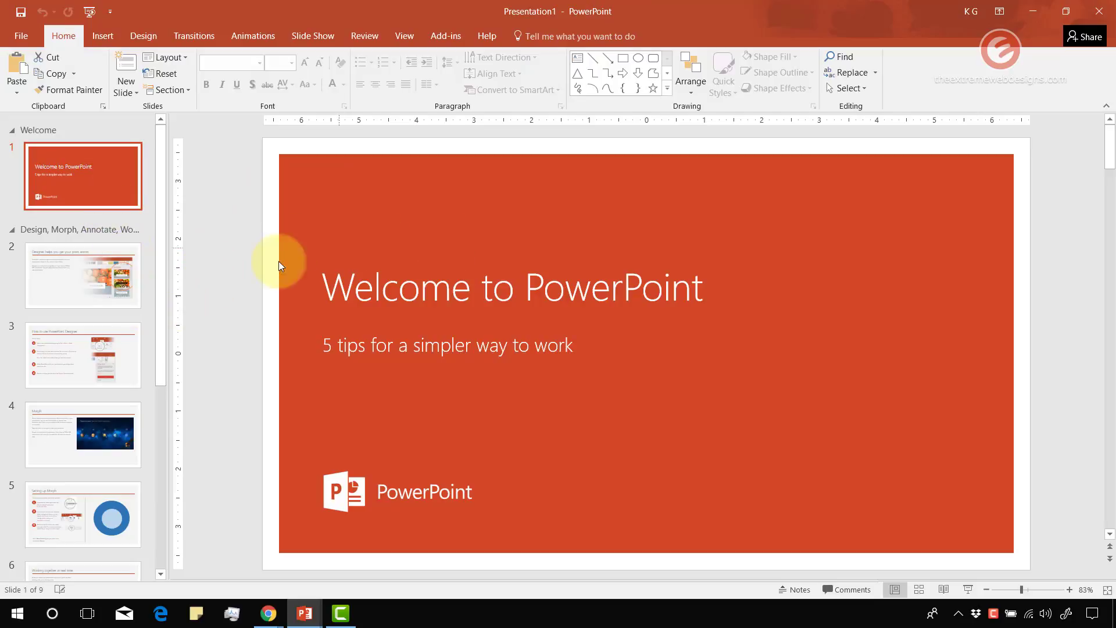
Under File > Export > Change File Type, pick PNG Portable Network Graphics (*.png).
scroll(82, 300, "down", 5)
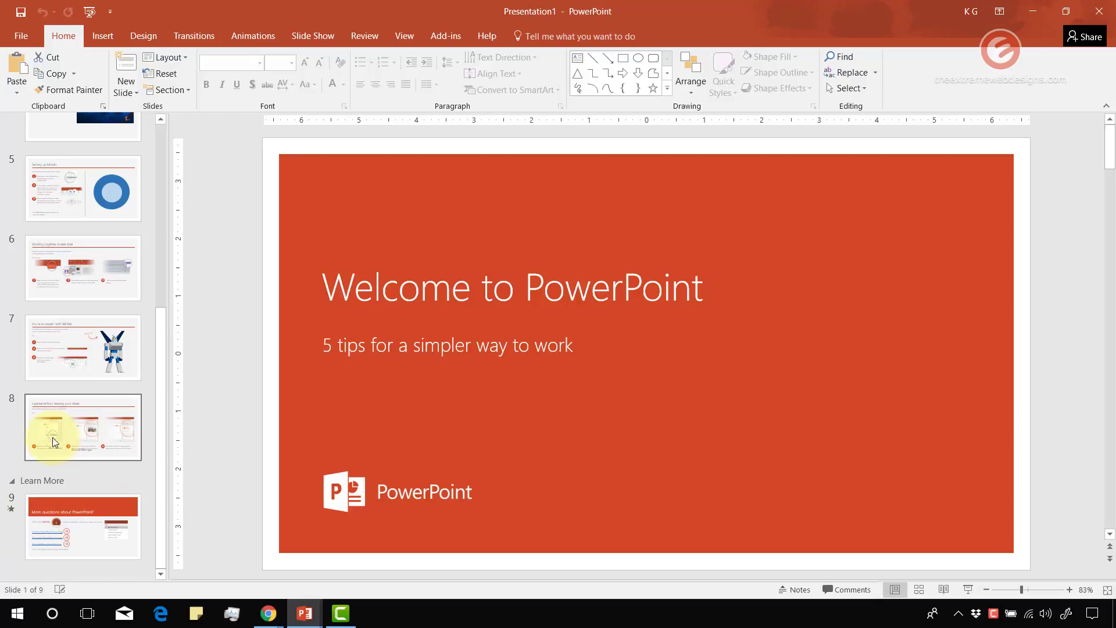
scroll(50, 435, "up", 4)
scroll(50, 432, "up", 2)
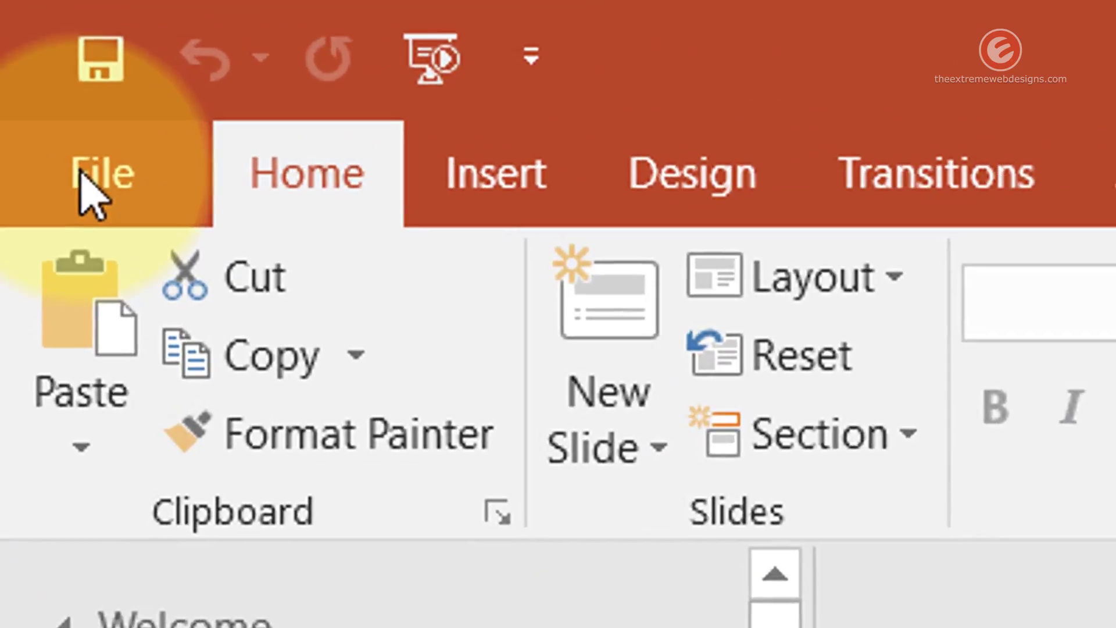
left_click(82, 174)
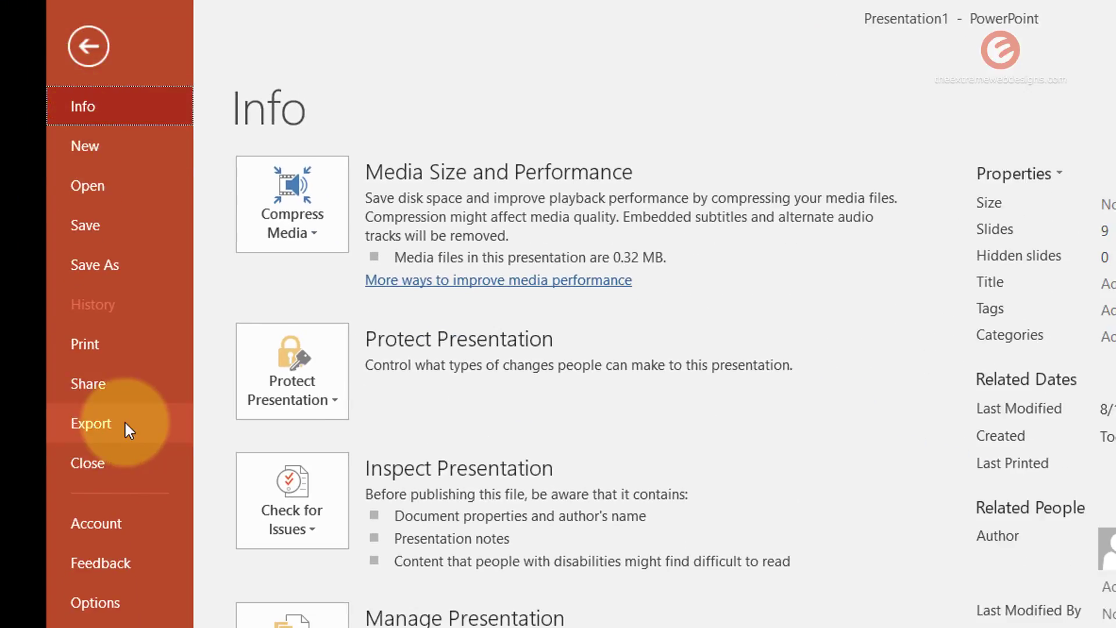
left_click(125, 421)
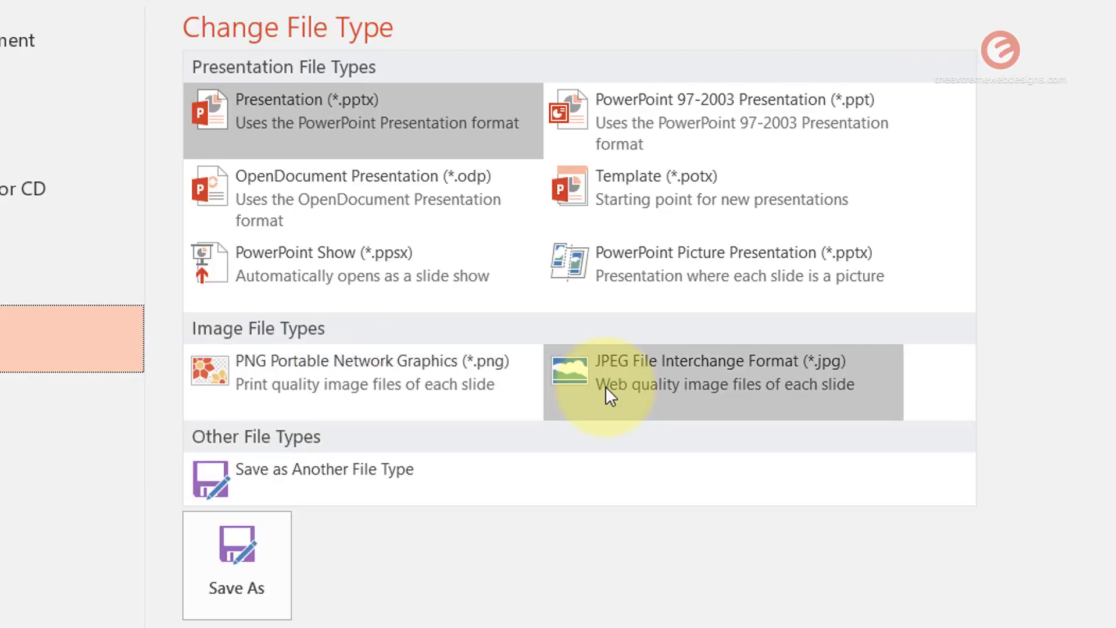
left_click(361, 386)
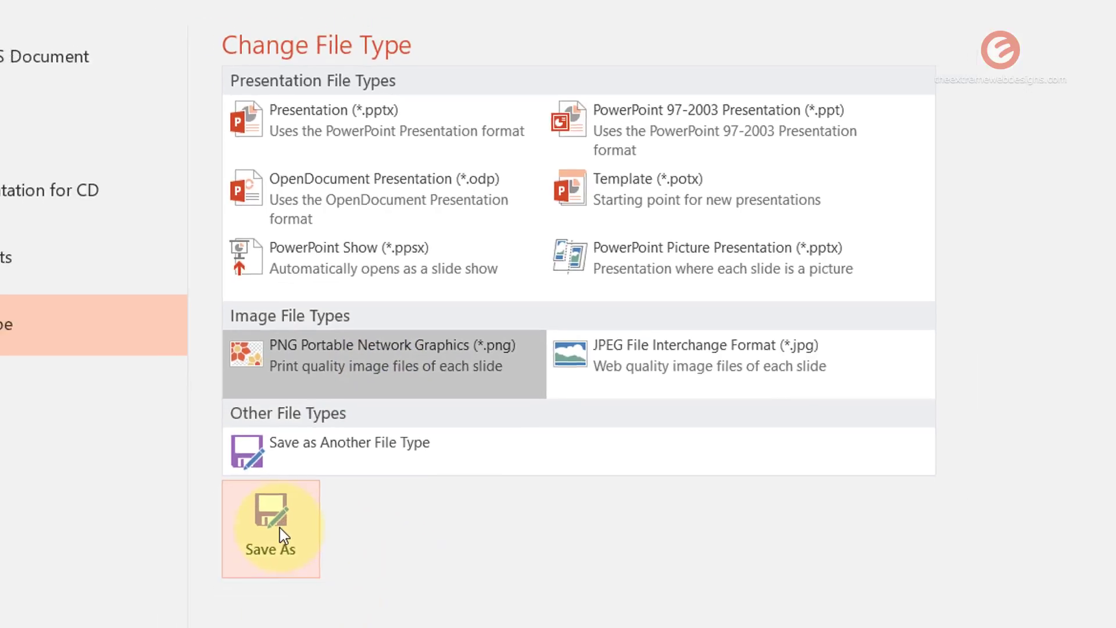
Start the PNG Save As and create a new folder named Test 2.
left_click(280, 528)
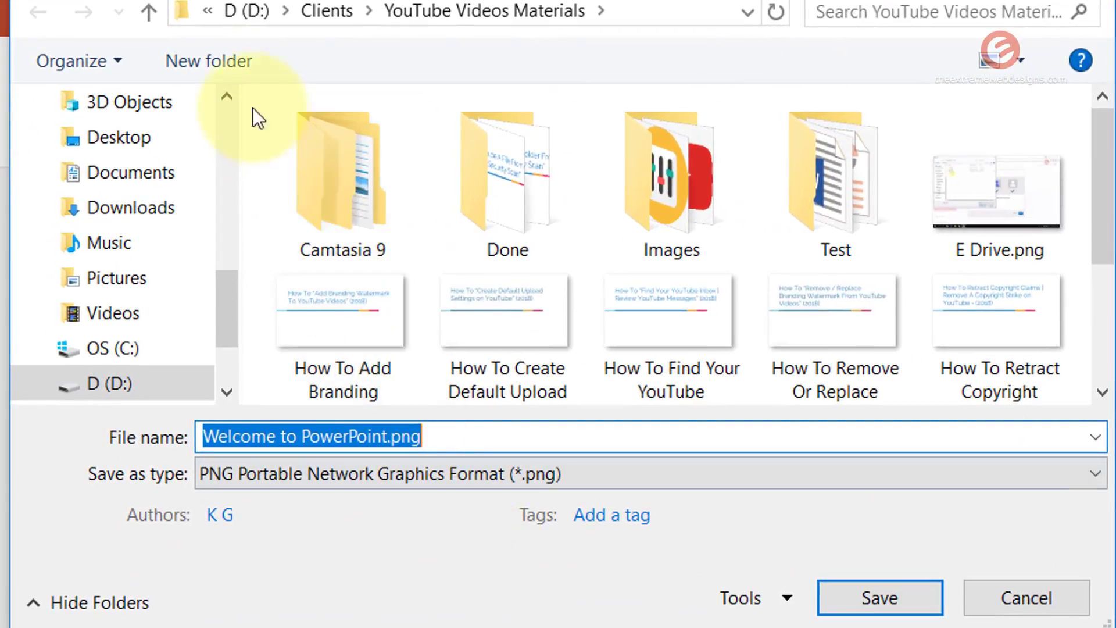
left_click(216, 67)
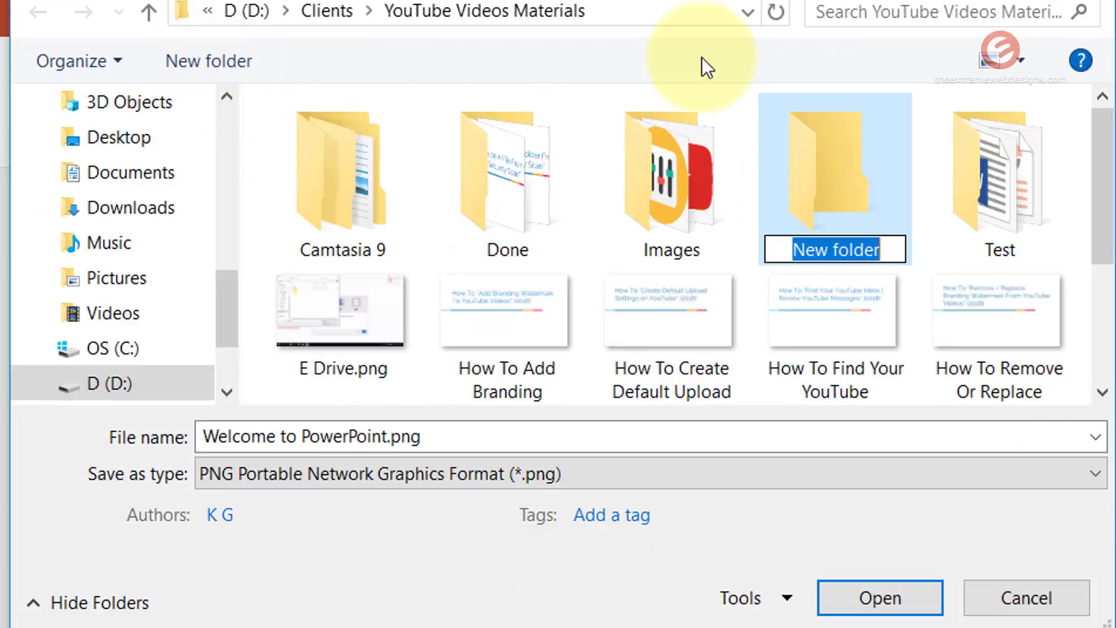
type("Test 2")
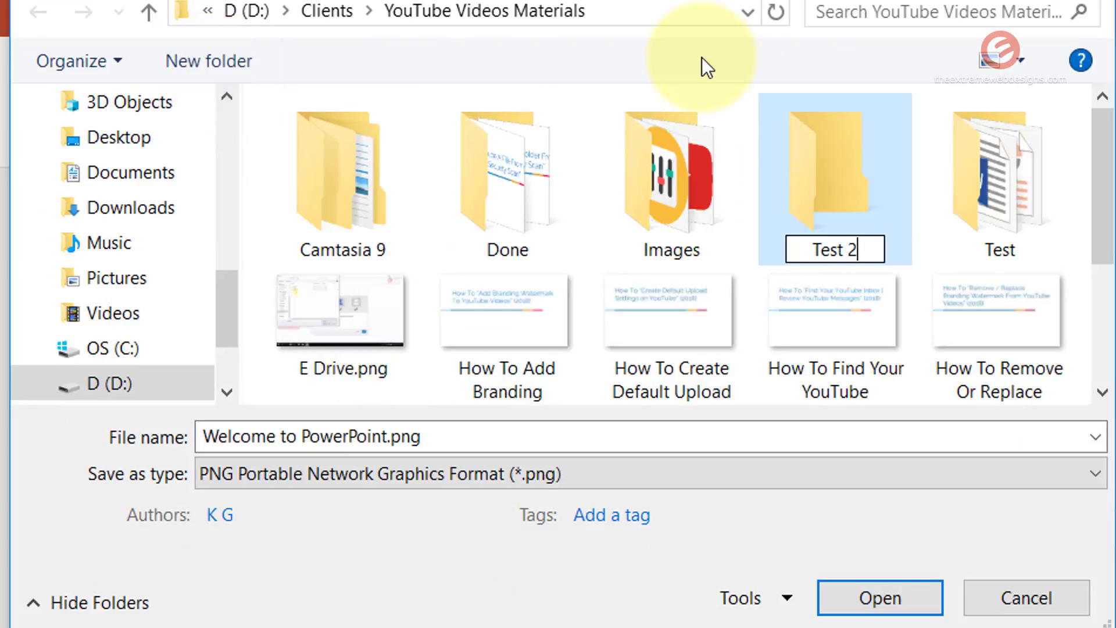
key("Return")
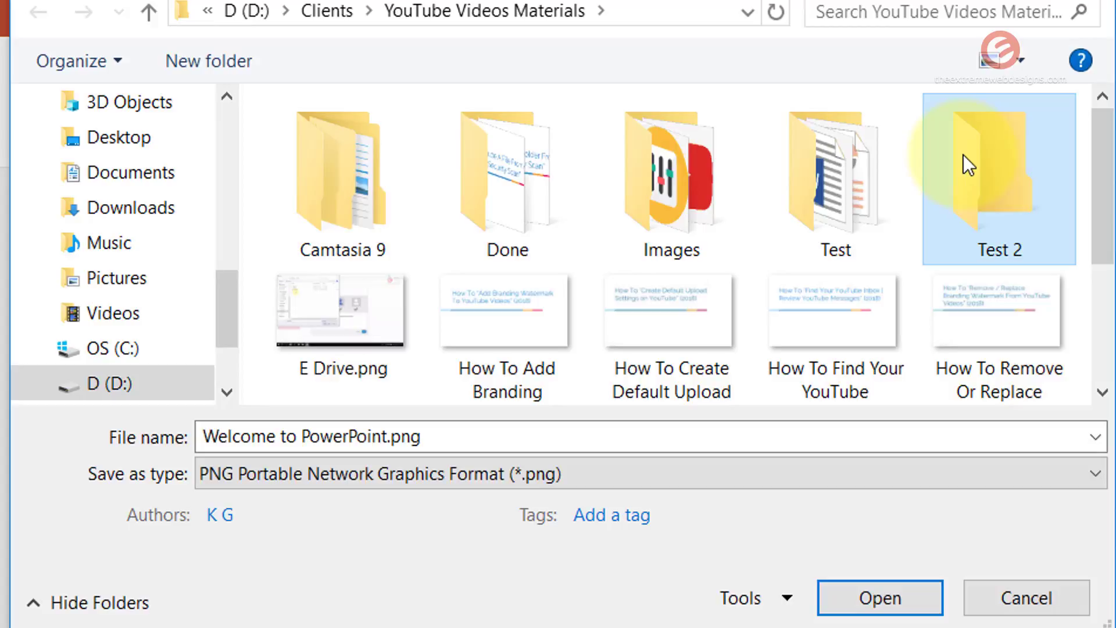
Save only the current slide as Welcome to PowerPoint.png inside Test 2.
double_click(965, 199)
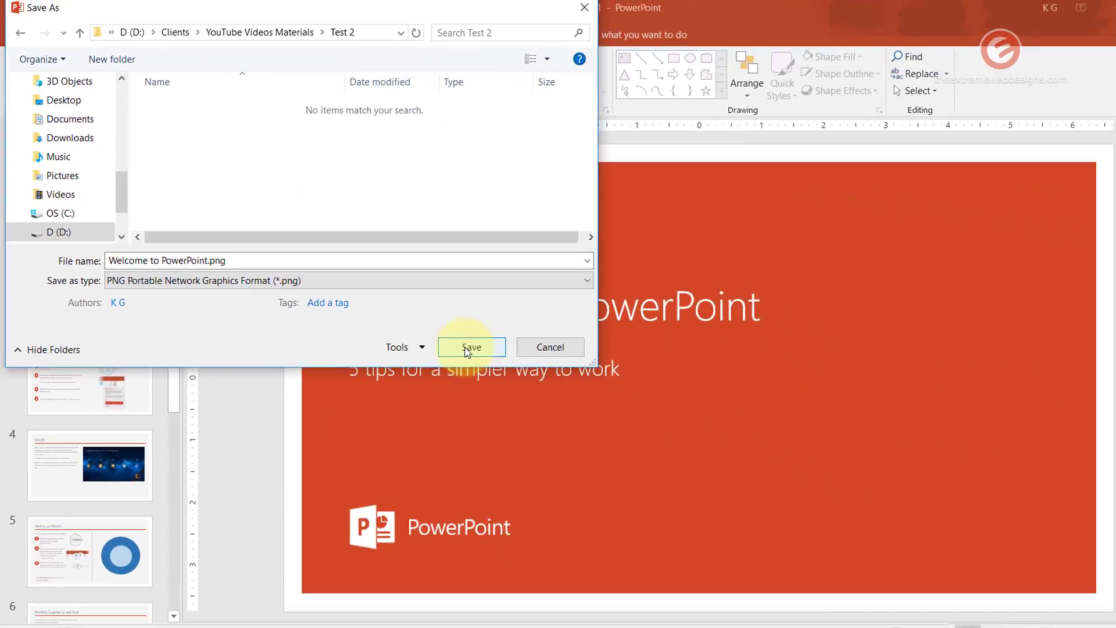
left_click(846, 596)
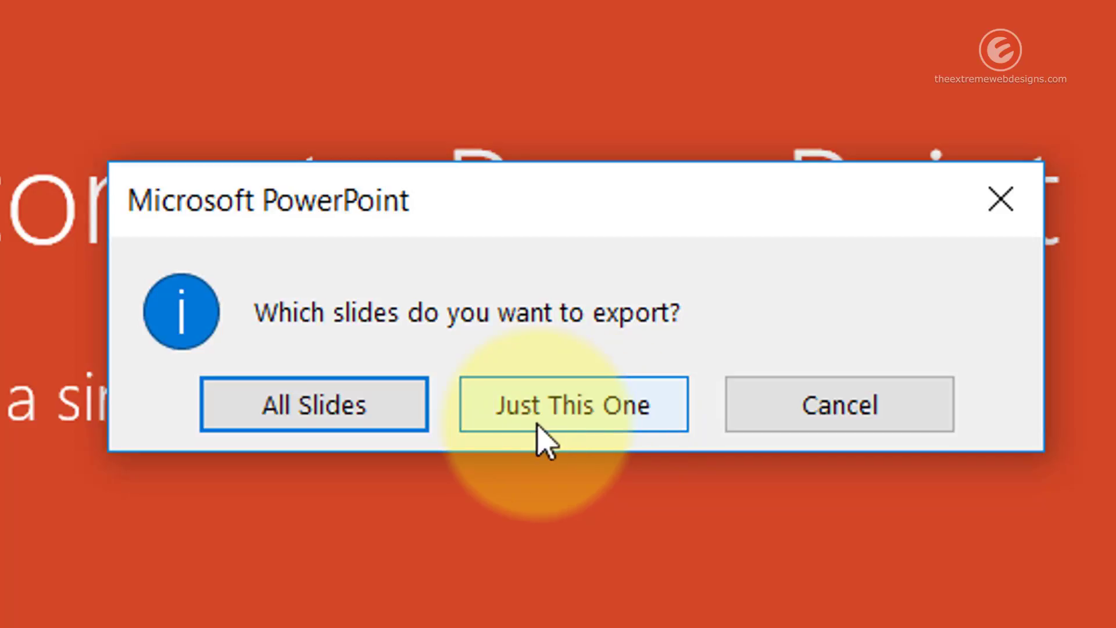
left_click(584, 428)
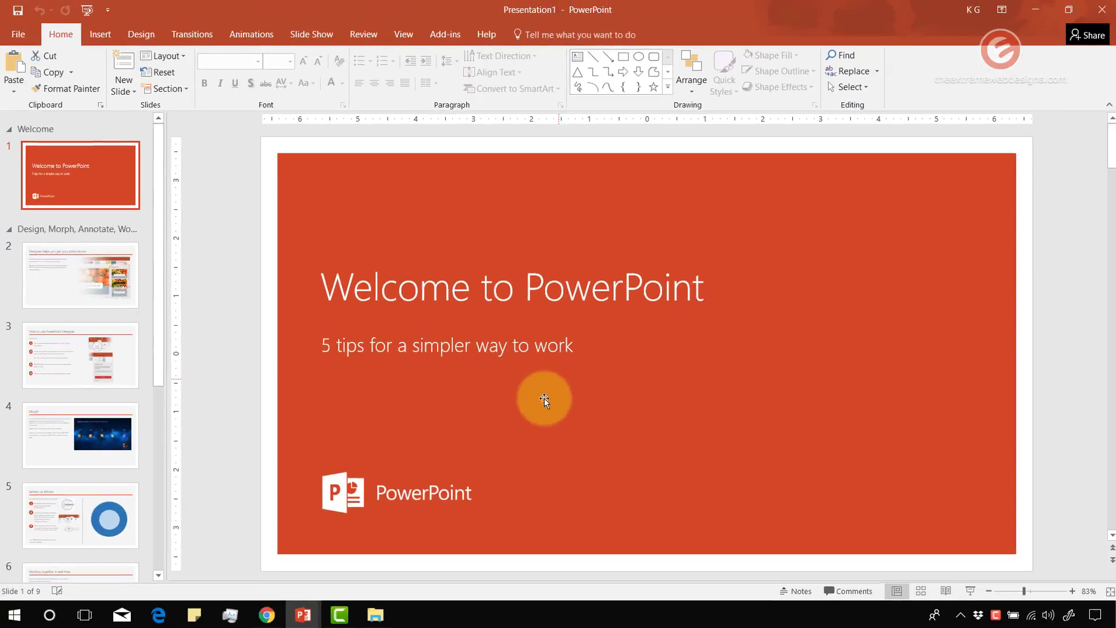
Open the Test 2 folder in File Explorer to view the exported Welcome to PowerPoint.png.
left_click(384, 622)
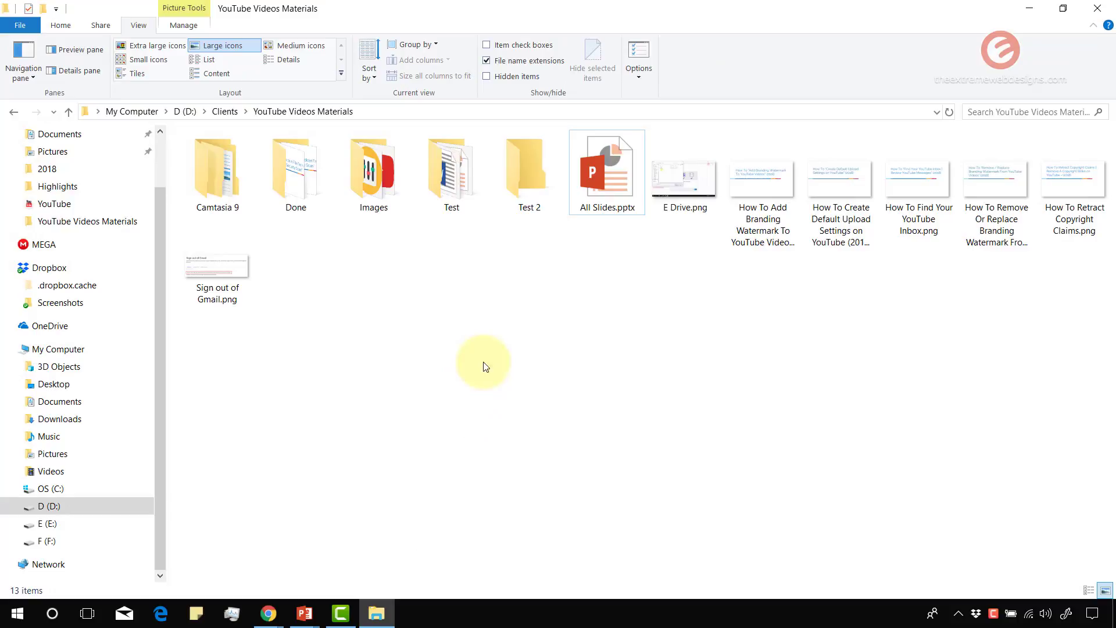
double_click(529, 185)
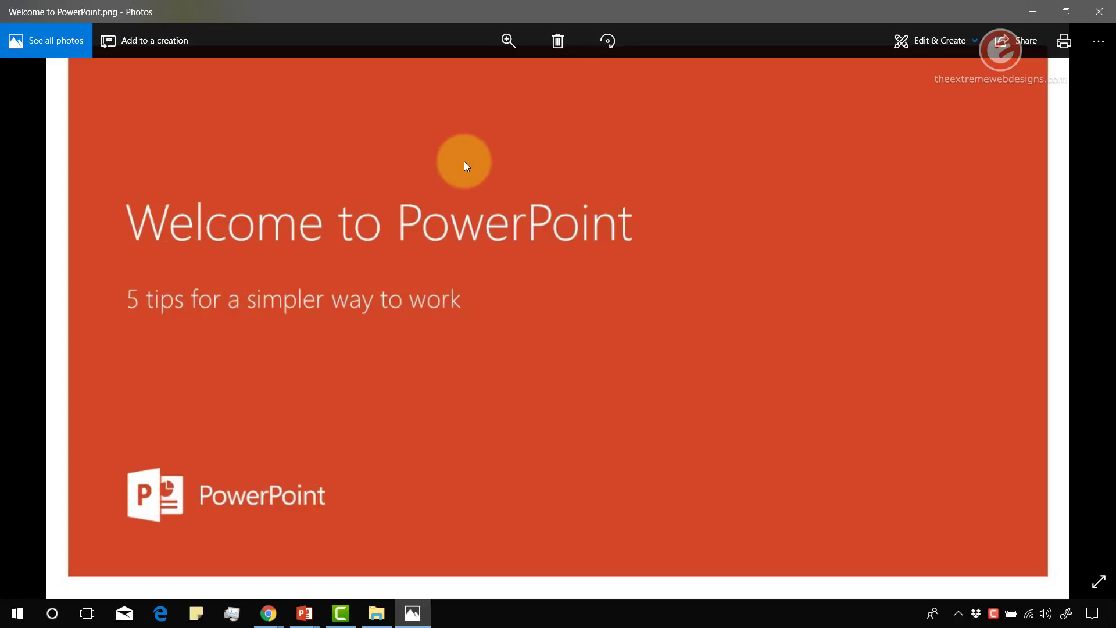
Zoom into the slide image to check quality, return to Best fit, then close Photos.
left_click(509, 47)
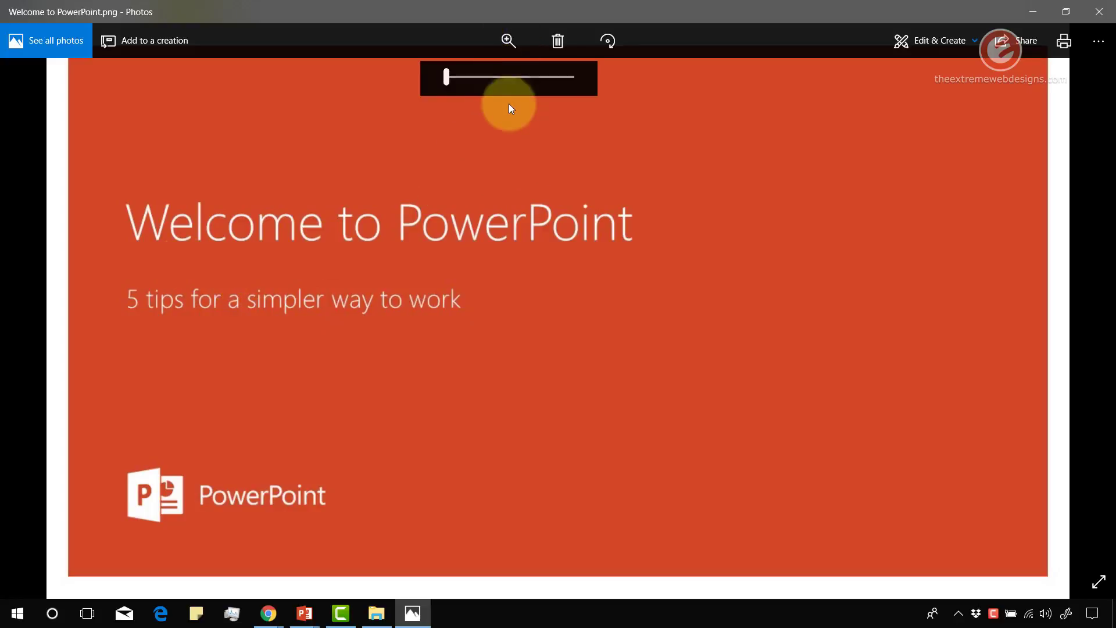
left_click_drag(453, 80, 515, 79)
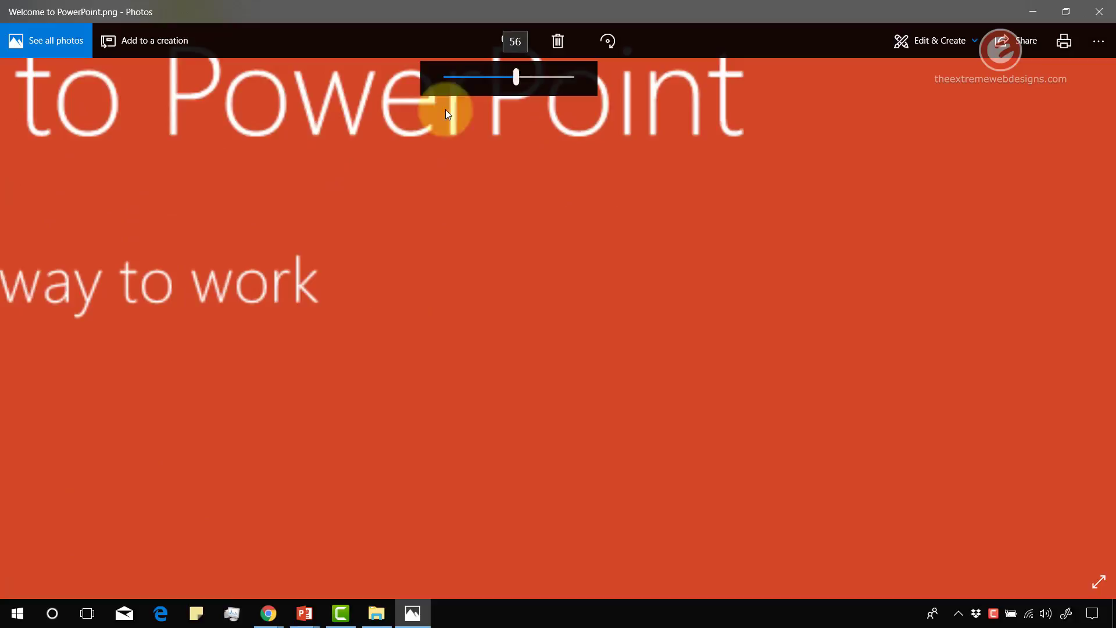
left_click(510, 39)
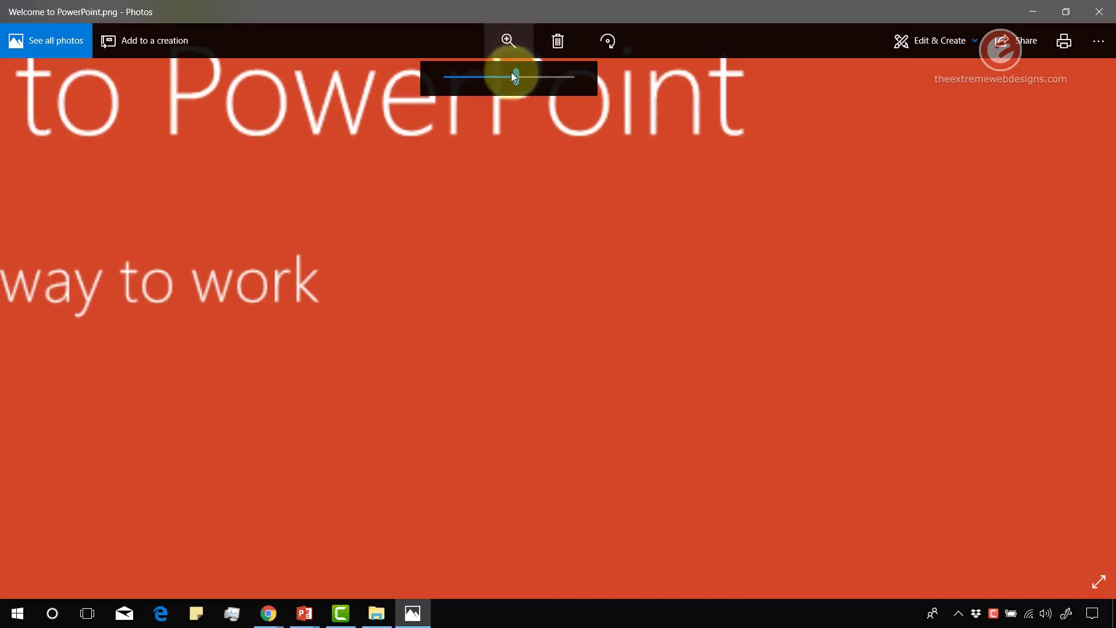
left_click_drag(509, 83, 370, 79)
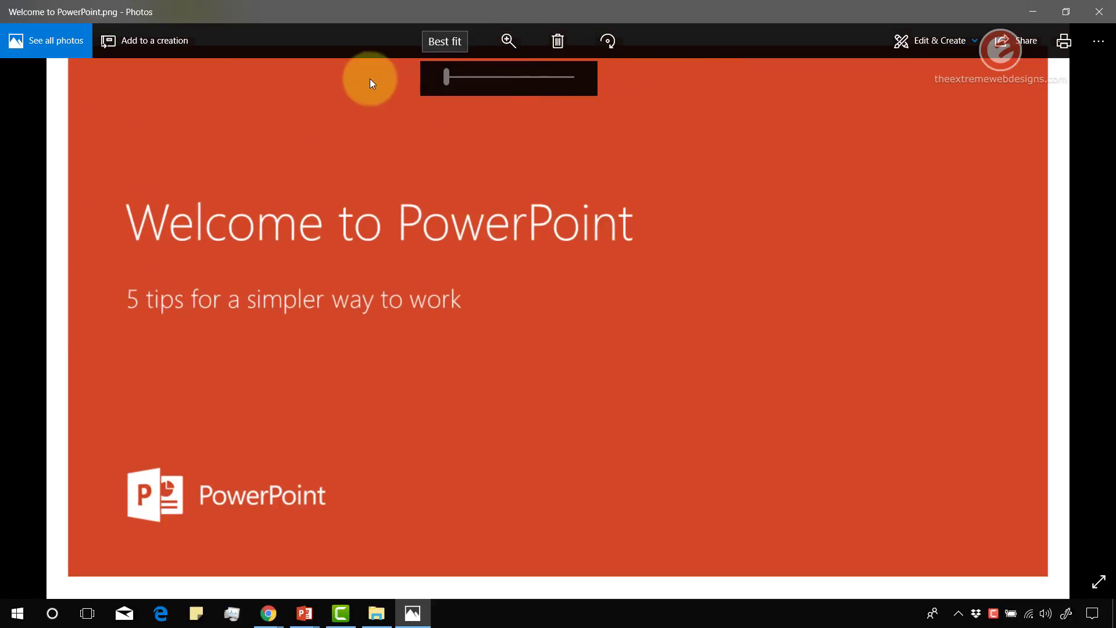
left_click(1099, 11)
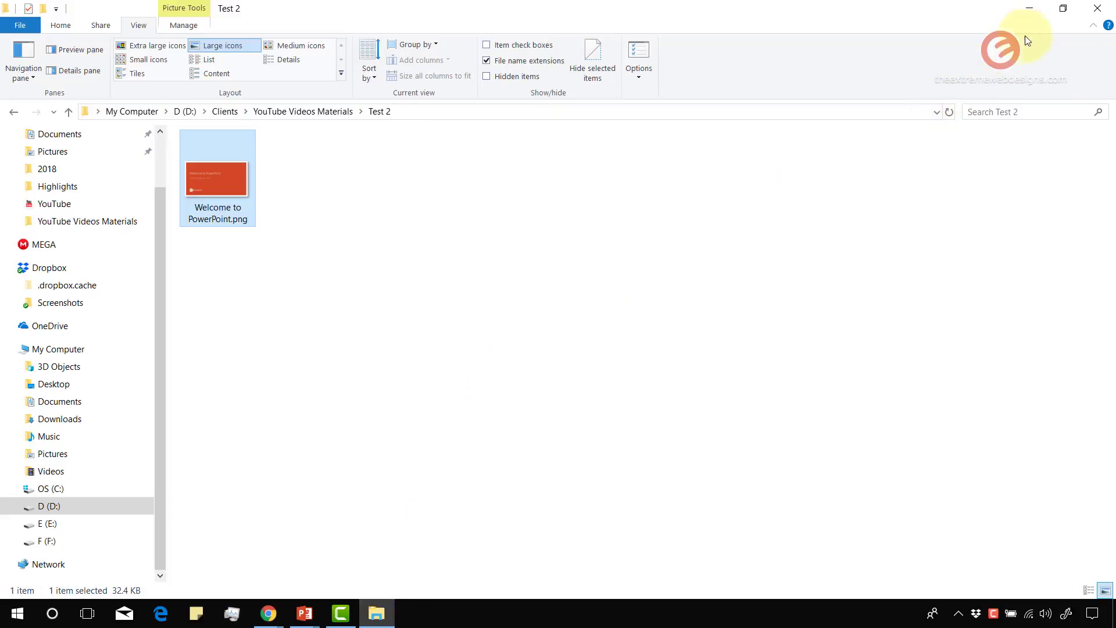
Back in PowerPoint, start a PNG Save As via File > Export > Change File Type.
left_click(1030, 8)
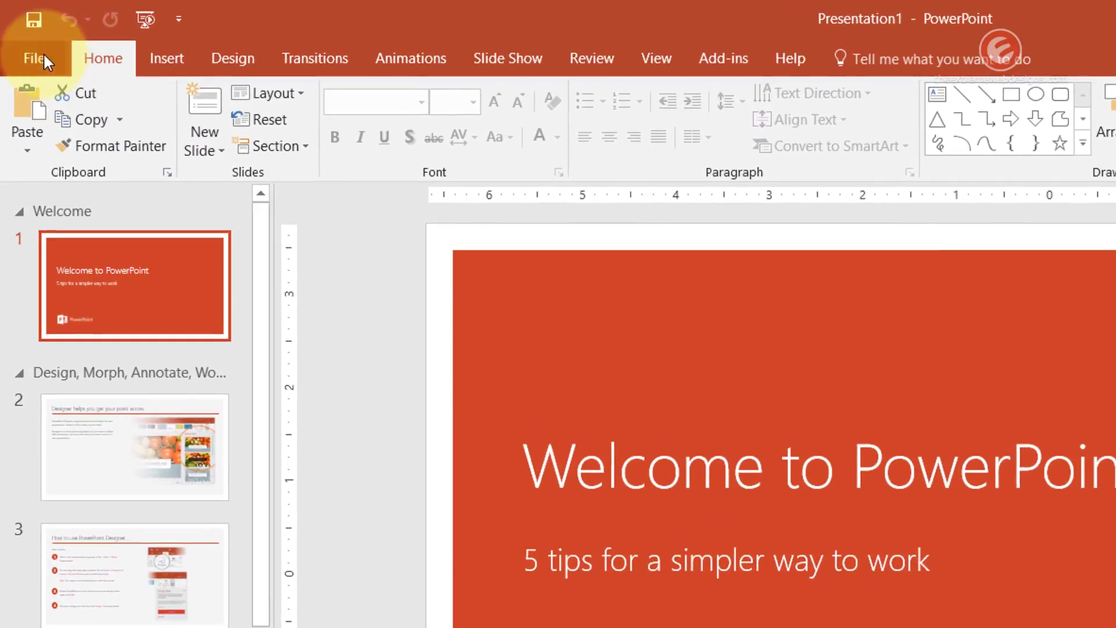
left_click(22, 36)
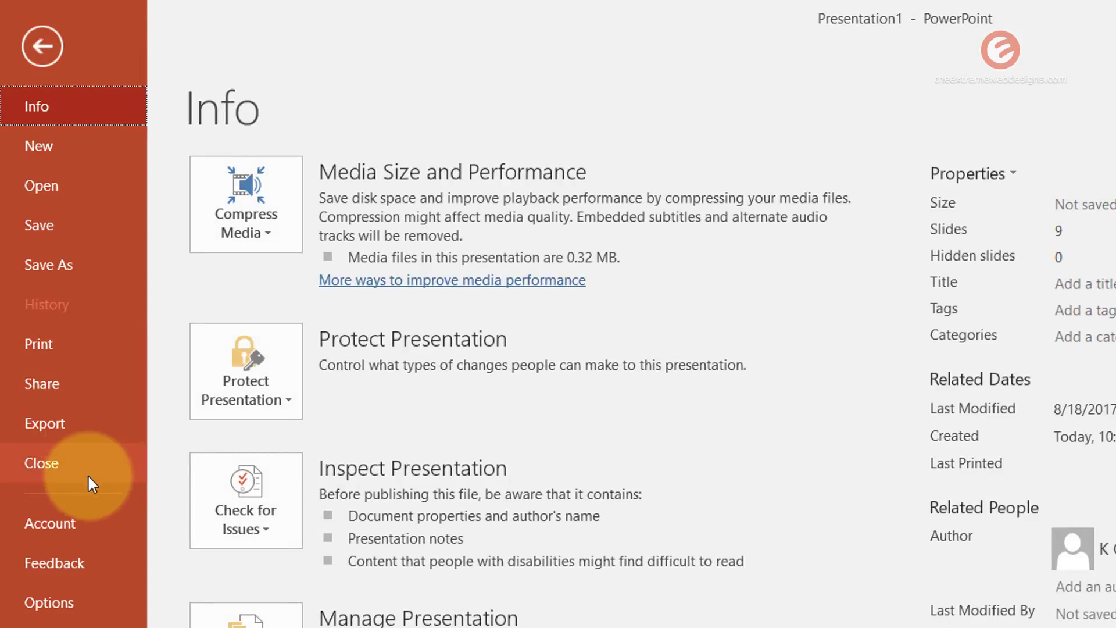
left_click(77, 411)
left_click(358, 470)
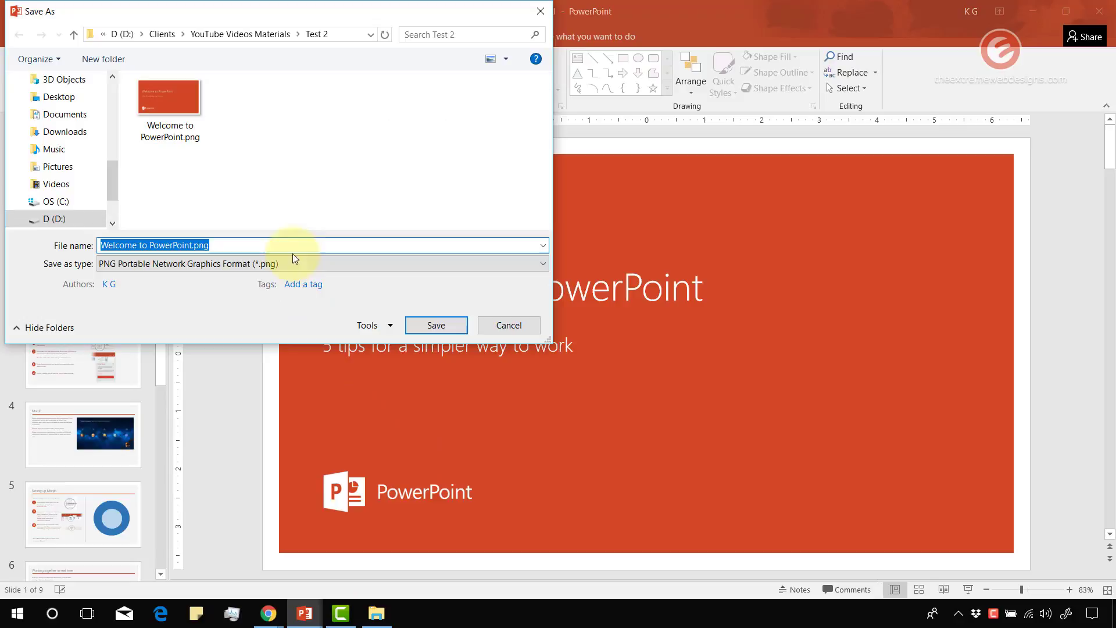
Export all slides under the name 'Welcome to PowerPoint 2.png' in Test 2.
key("End")
key("Left")
key("Left")
key("Left")
key("Left")
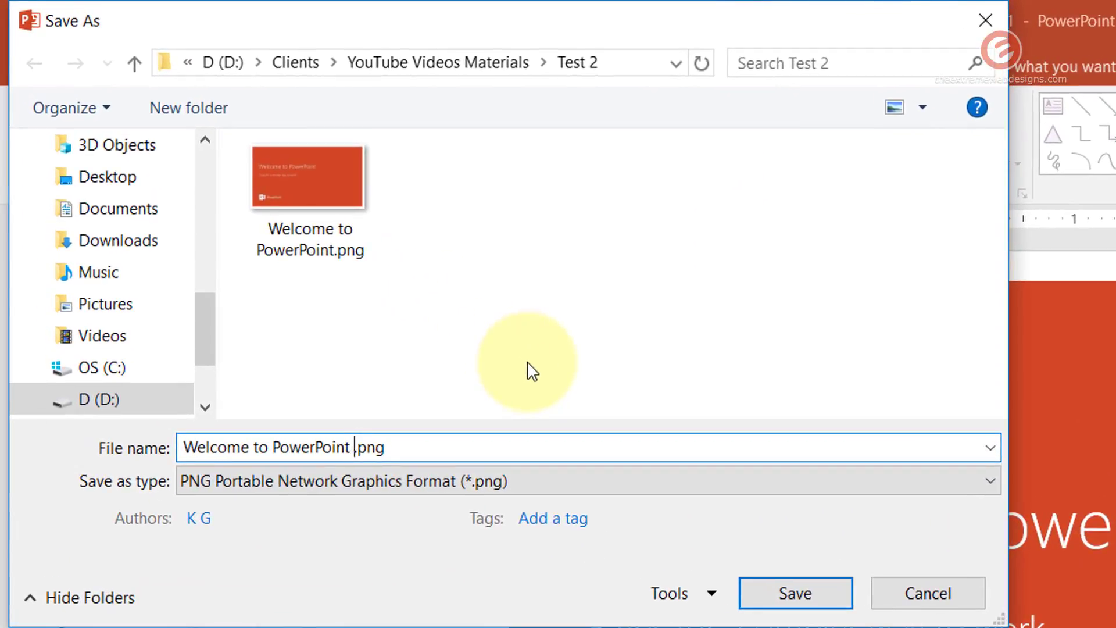
type("2")
key("Return")
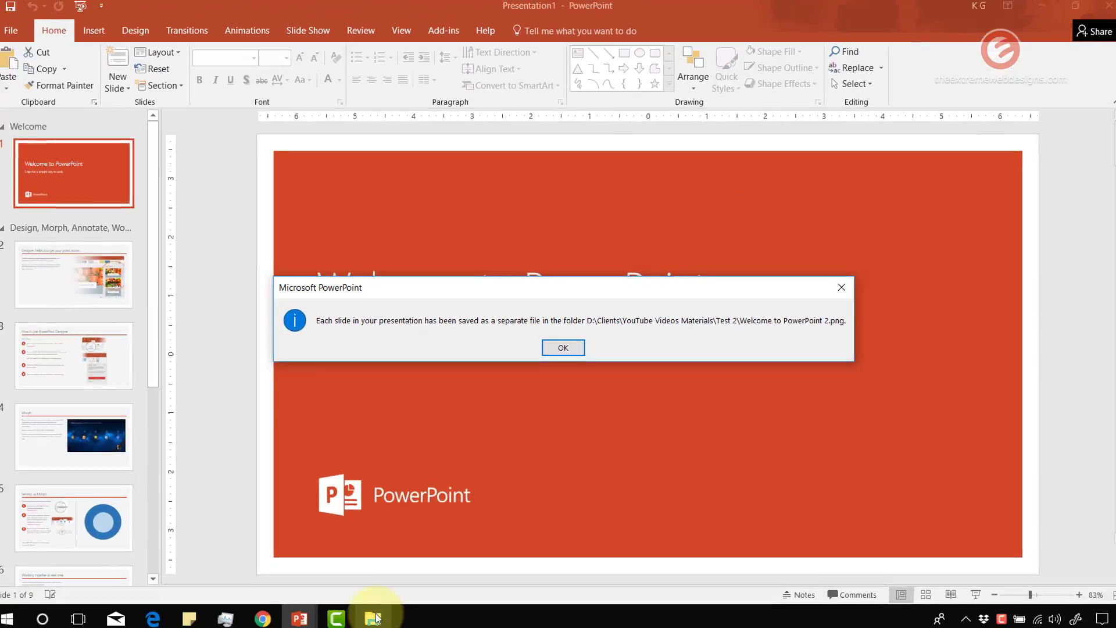
Open the Welcome to PowerPoint 2 folder and view Slide1.PNG in Photos.
left_click(376, 613)
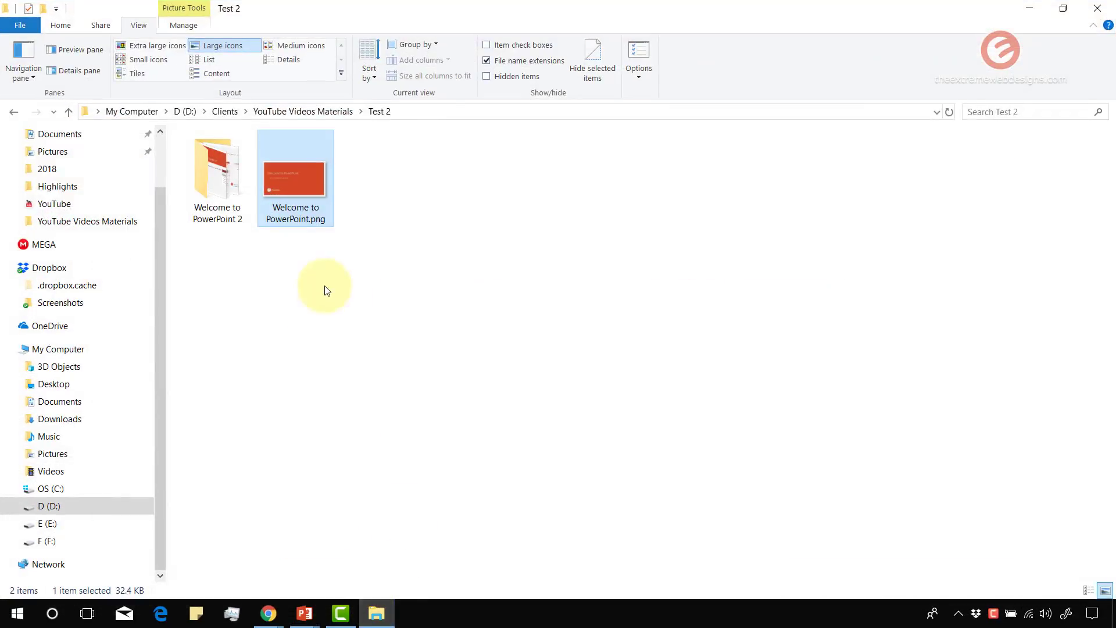
double_click(214, 203)
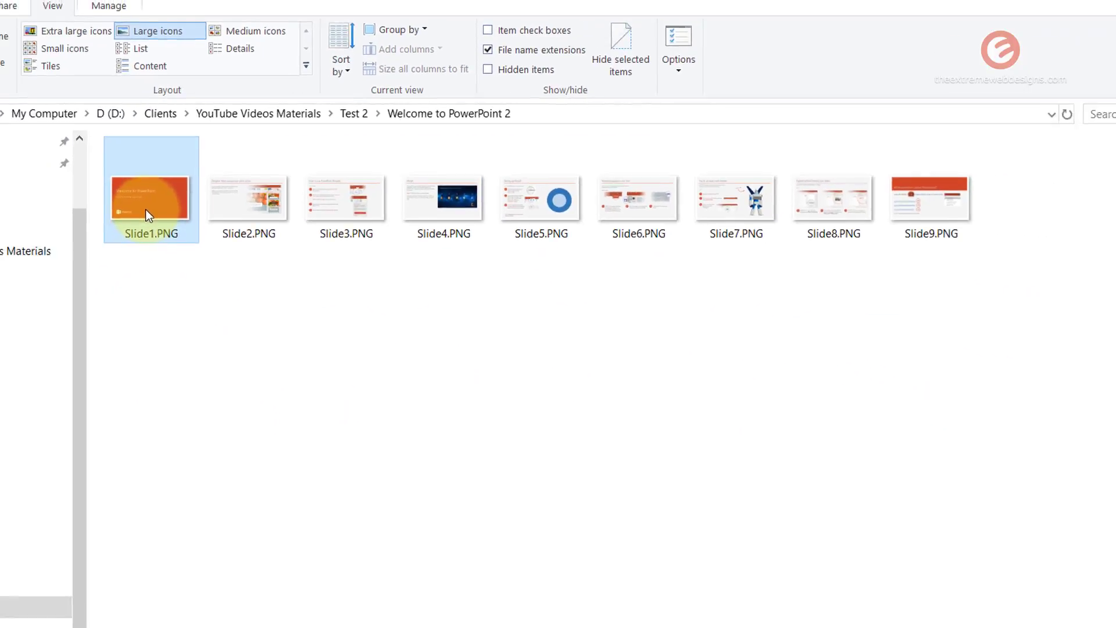
double_click(59, 239)
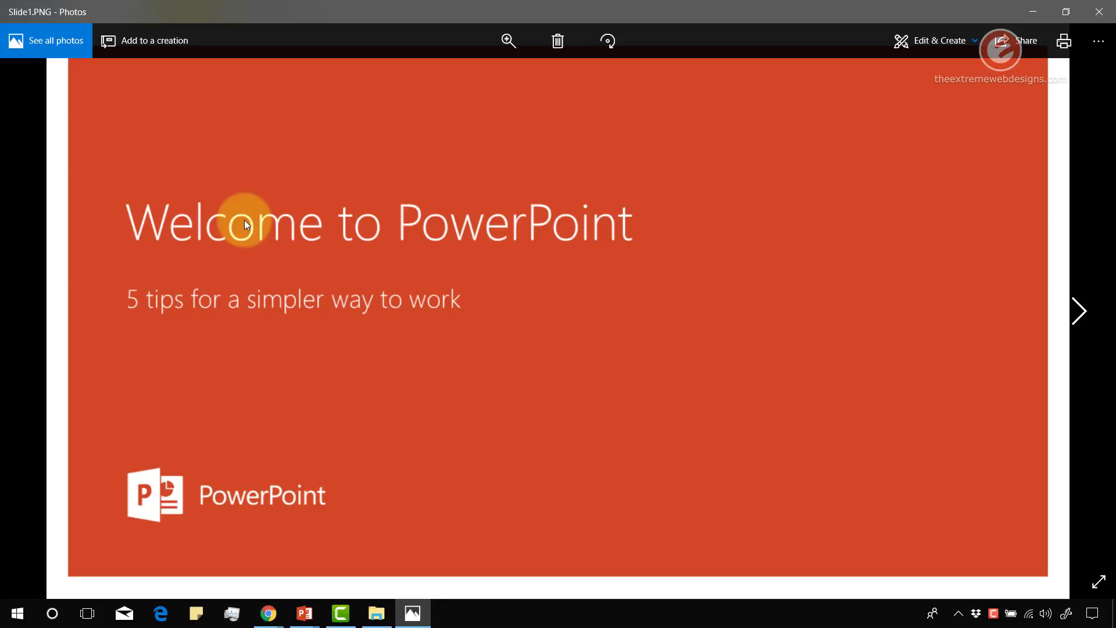
Page through the exported images to Slide9.PNG, then switch back to PowerPoint.
key("Right")
key("Right")
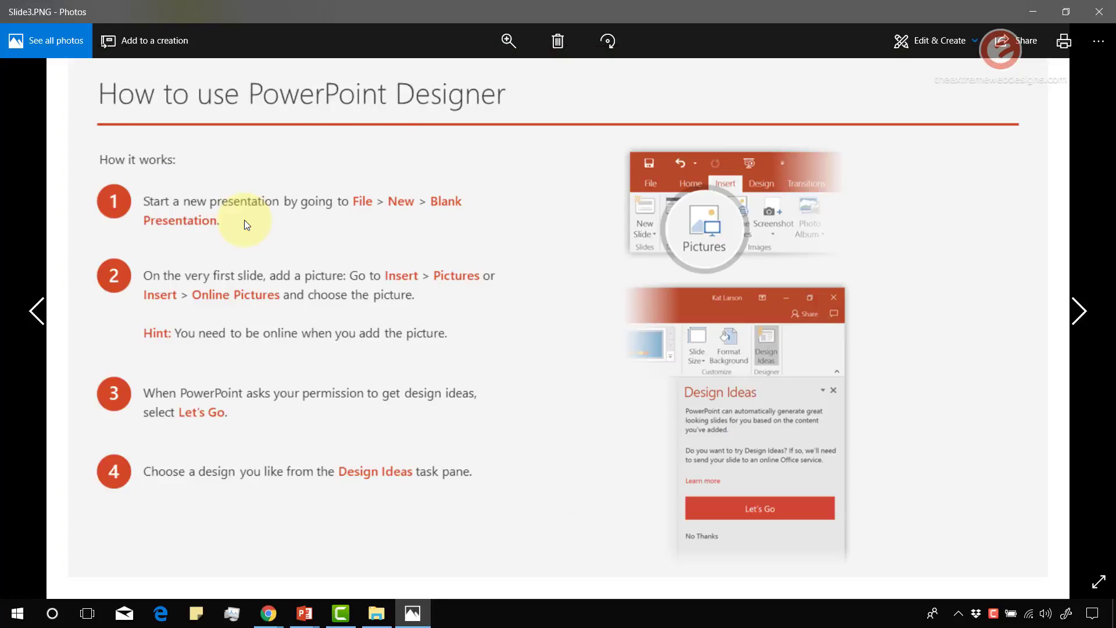
key("Right")
key("Right")
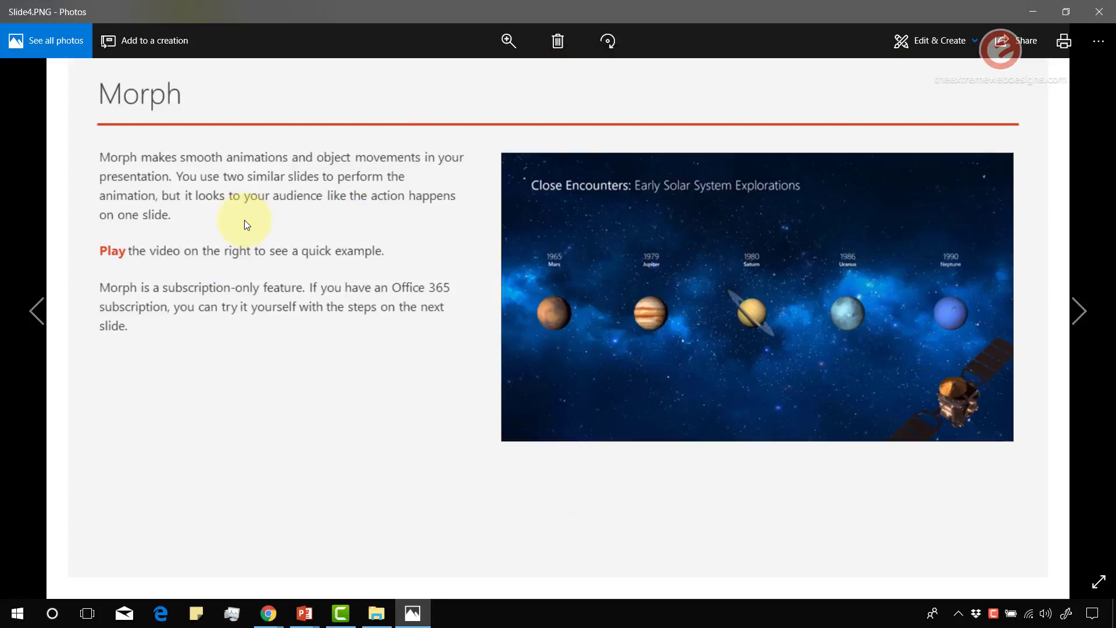
key("Right")
key("Right")
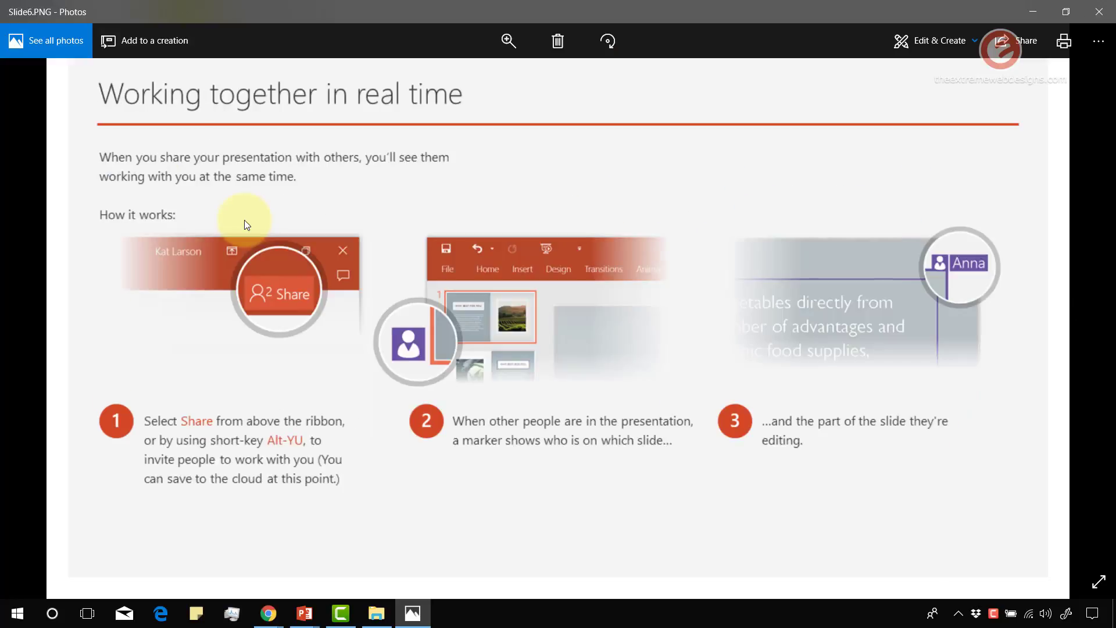
key("Right")
key("Right")
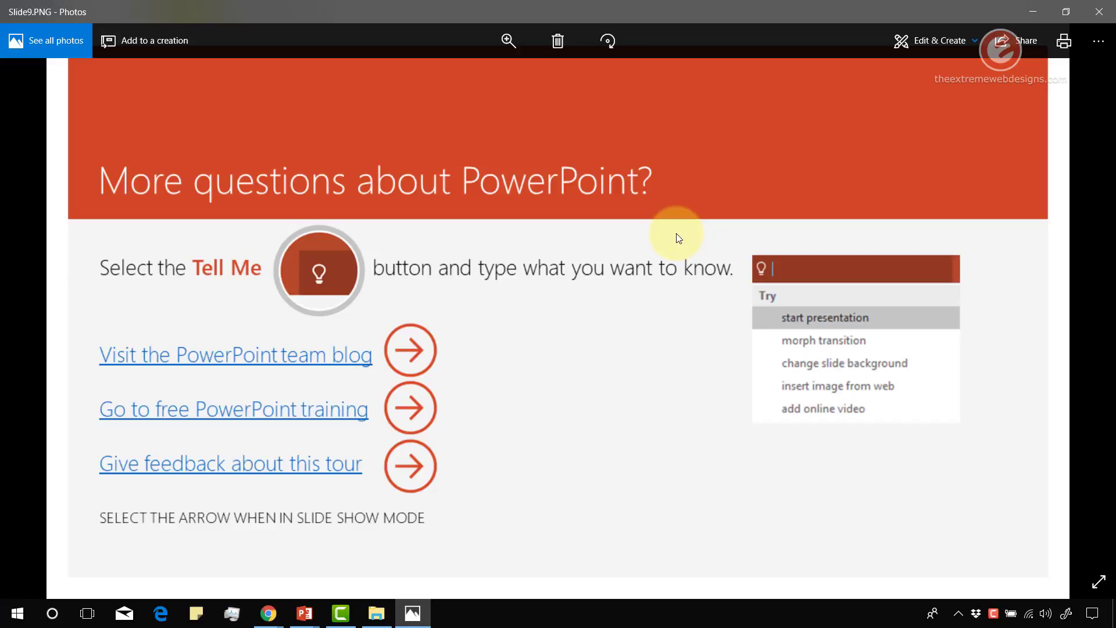
key("alt+Tab")
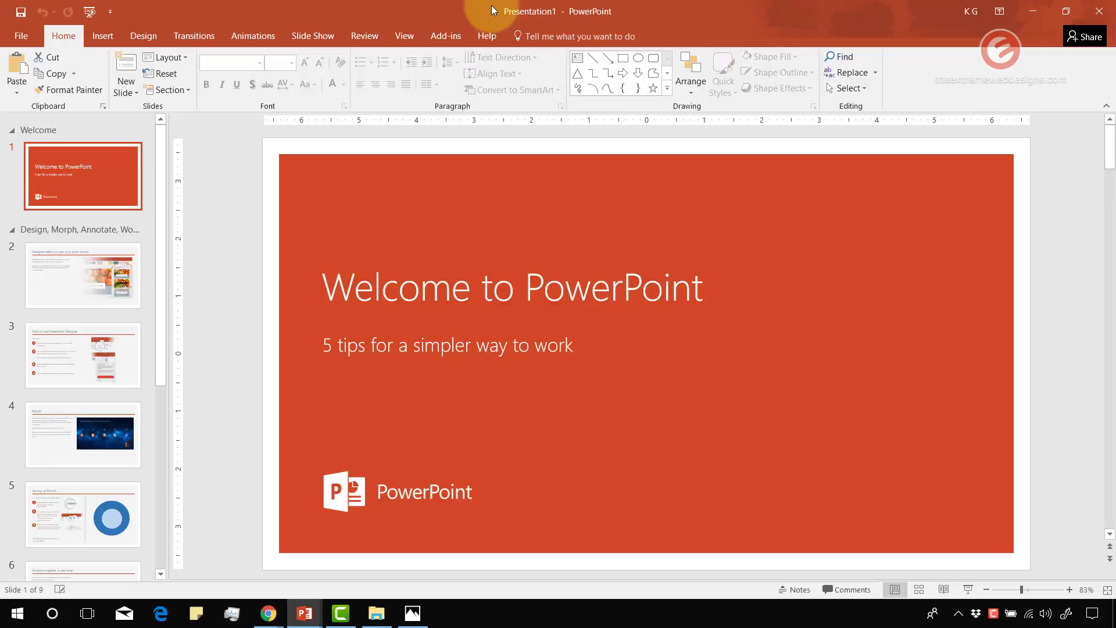